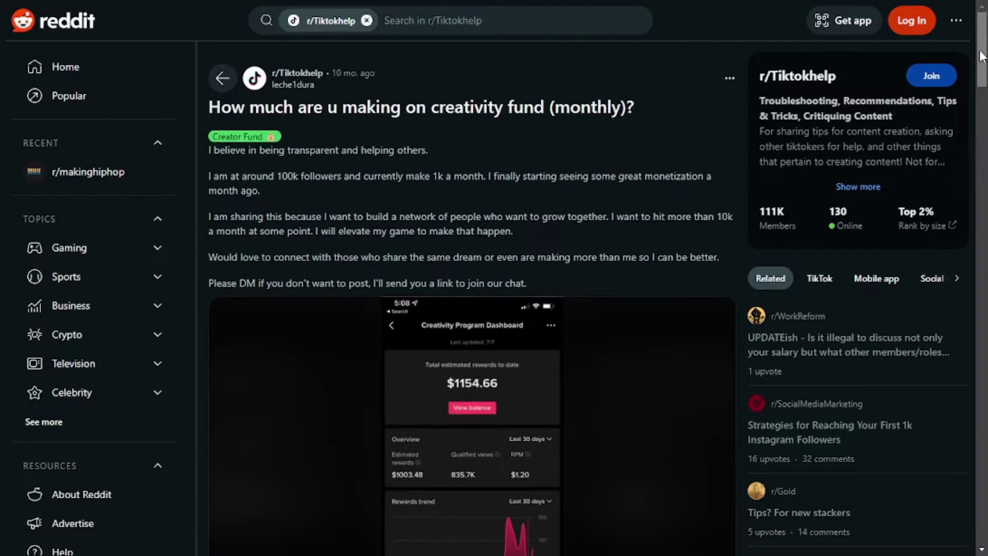
# - View the r/Tiktokhelp post's Creativity Fund earnings dashboard screenshot enlarged, then close it
pyautogui.scroll(-5, 980, 56)
pyautogui.scroll(1, 641, 148)
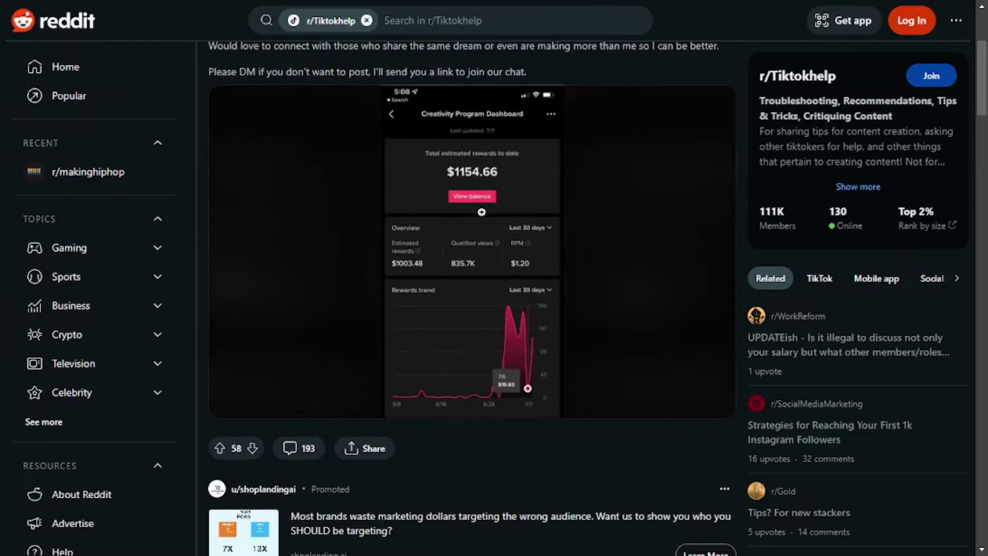
pyautogui.click(481, 212)
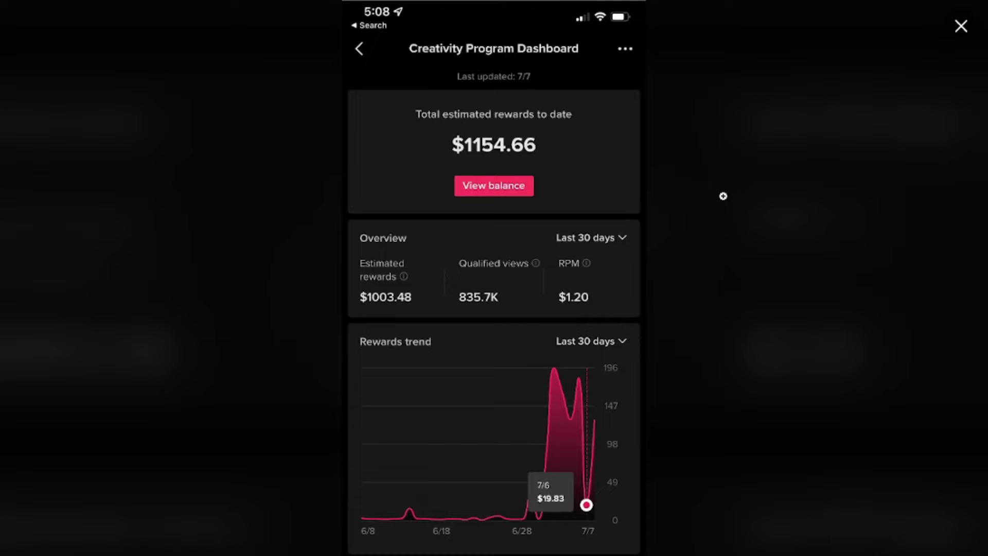
pyautogui.click(960, 26)
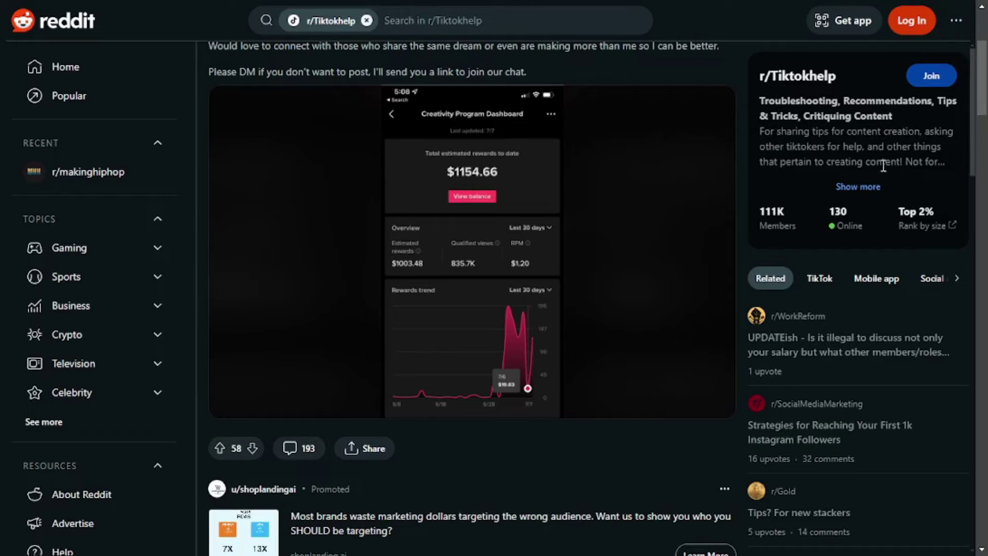
# - Scroll through the comments and enlarge a commenter's earnings screenshot full-screen
pyautogui.scroll(-6, 981, 149)
pyautogui.scroll(-10, 463, 298)
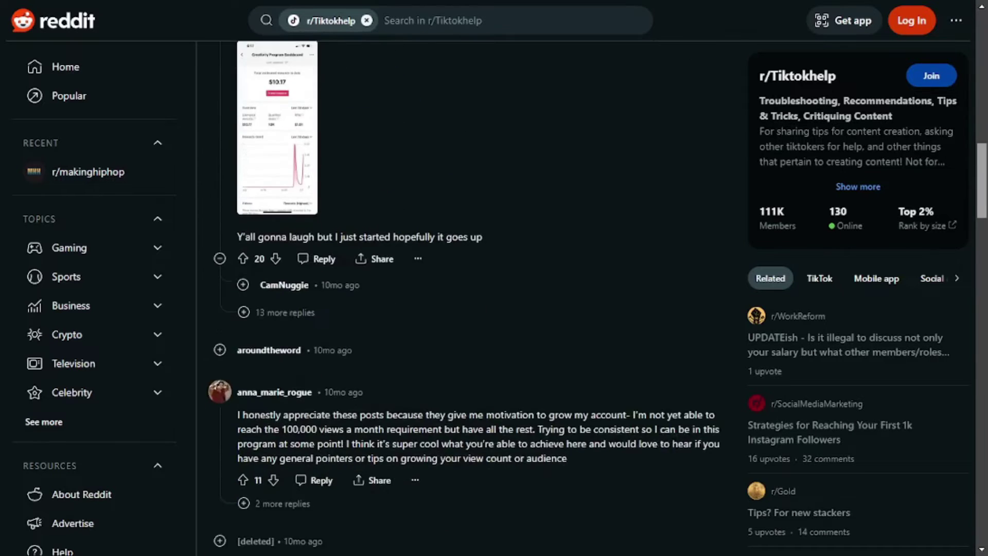
pyautogui.scroll(-5, 463, 298)
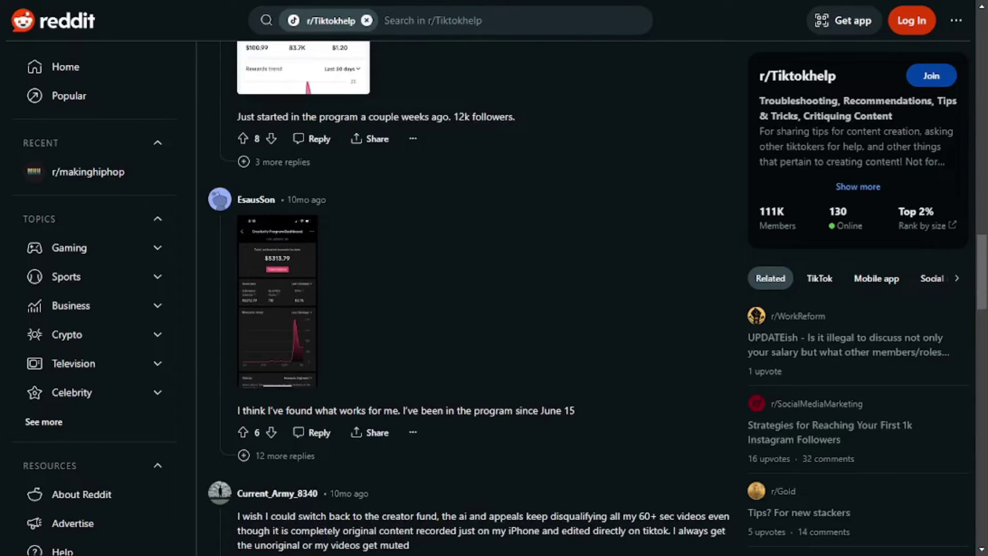
pyautogui.click(262, 350)
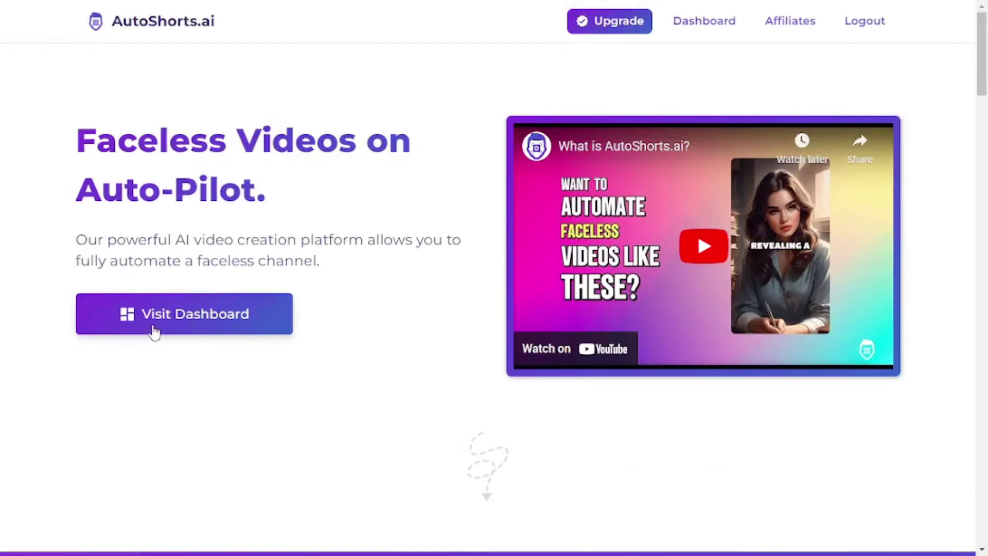
# - From the dashboard, review the Account and Billing pages, then open Create a Series
pyautogui.click(196, 327)
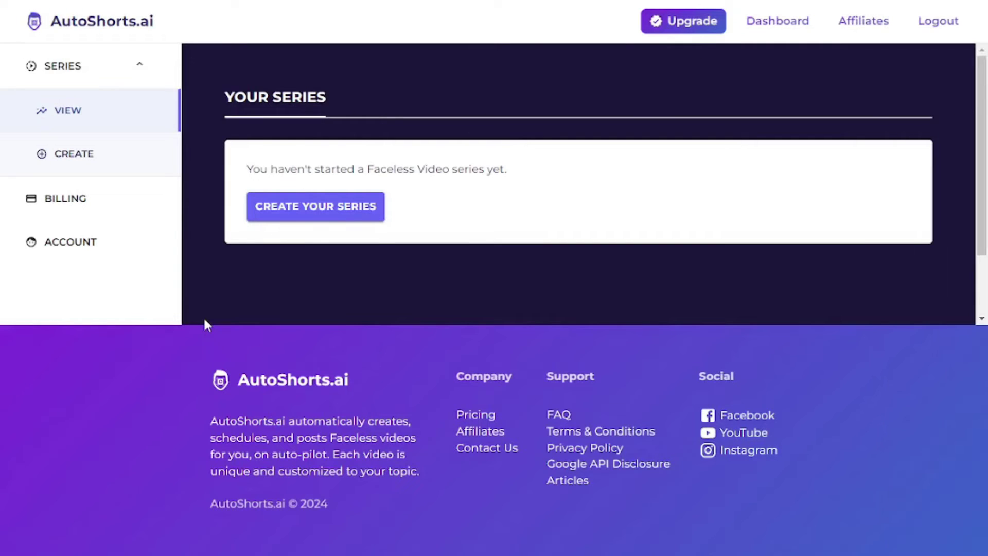
pyautogui.click(77, 254)
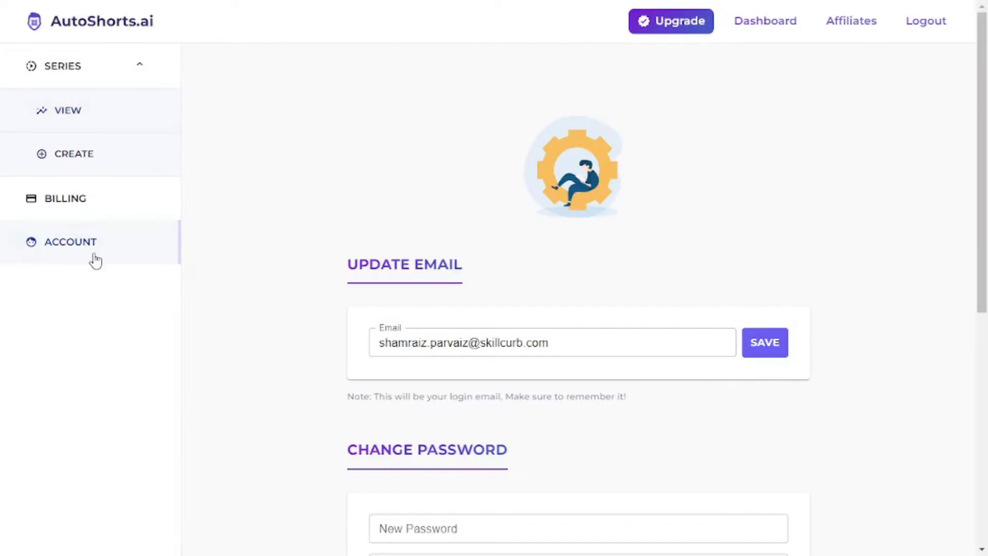
pyautogui.click(23, 209)
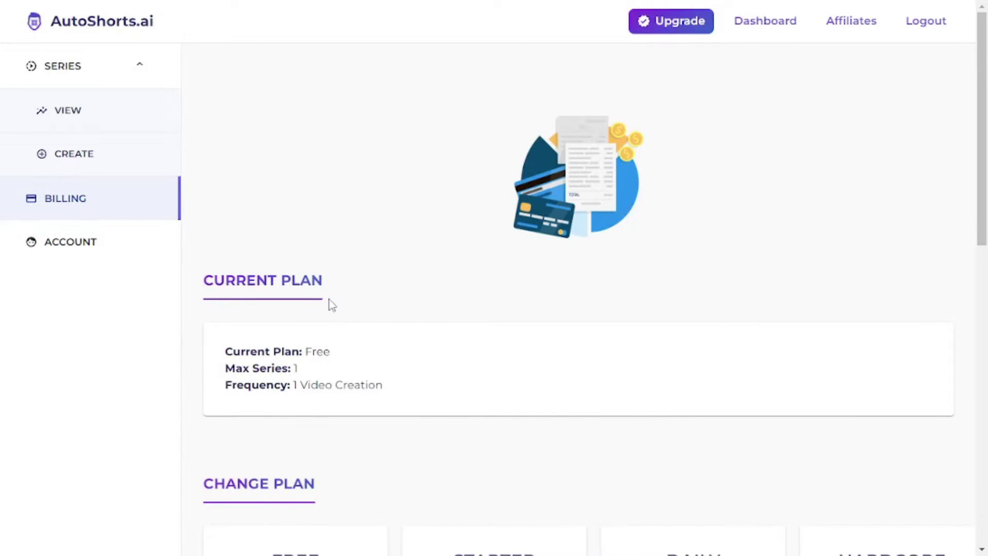
pyautogui.click(65, 167)
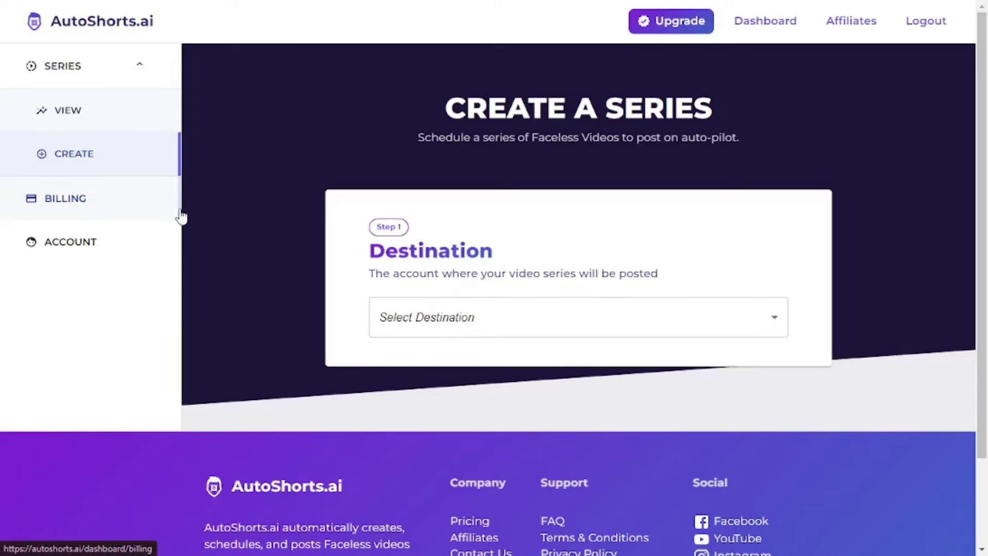
# - Choose 'Email Me Instead' from the Select Destination list for the new series
pyautogui.click(431, 311)
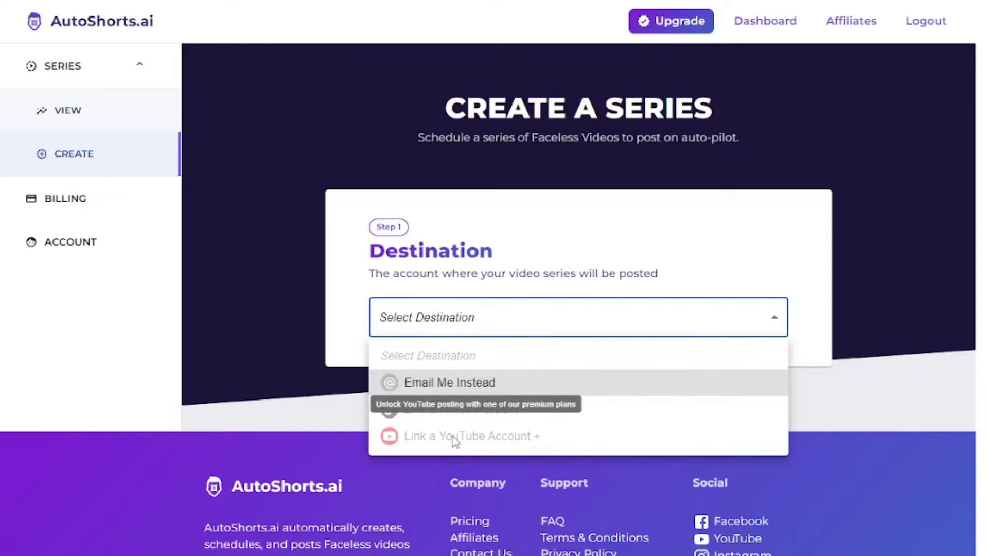
pyautogui.click(493, 387)
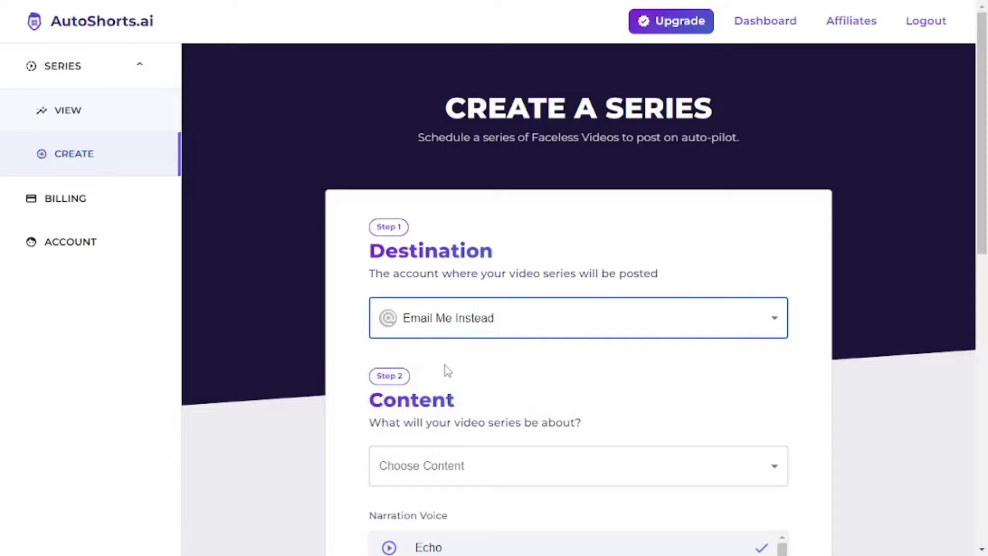
# - Set the series content topic to Interesting History
pyautogui.scroll(-4, 444, 365)
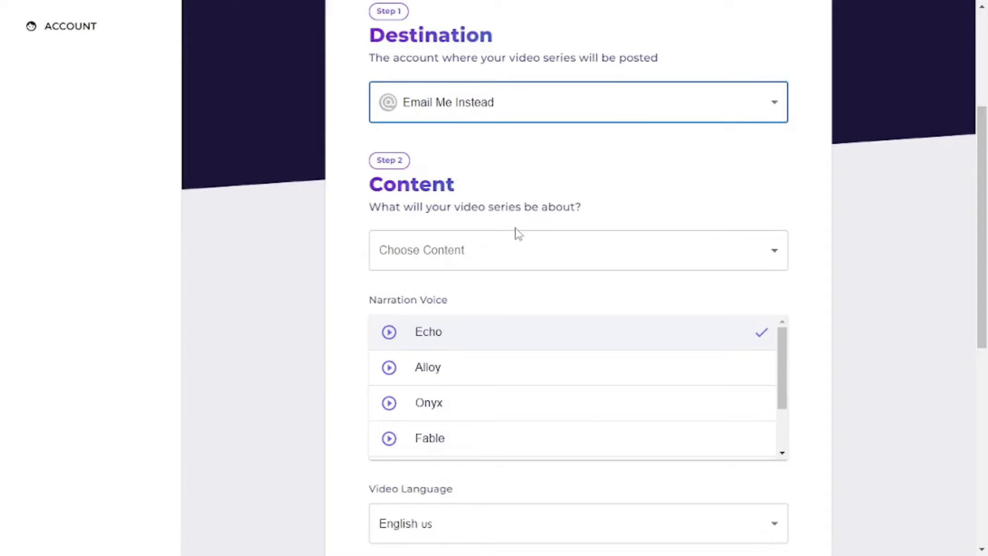
pyautogui.click(528, 249)
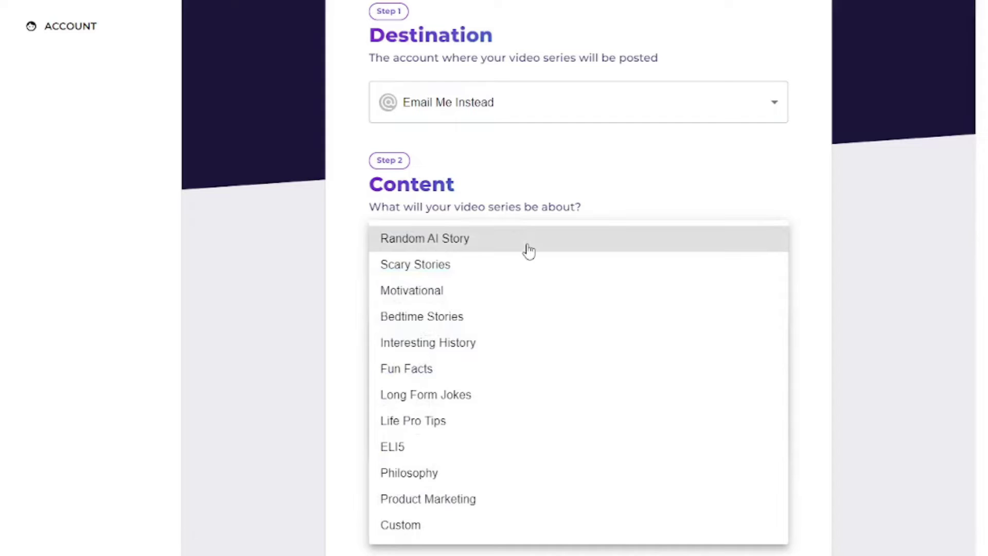
pyautogui.click(502, 343)
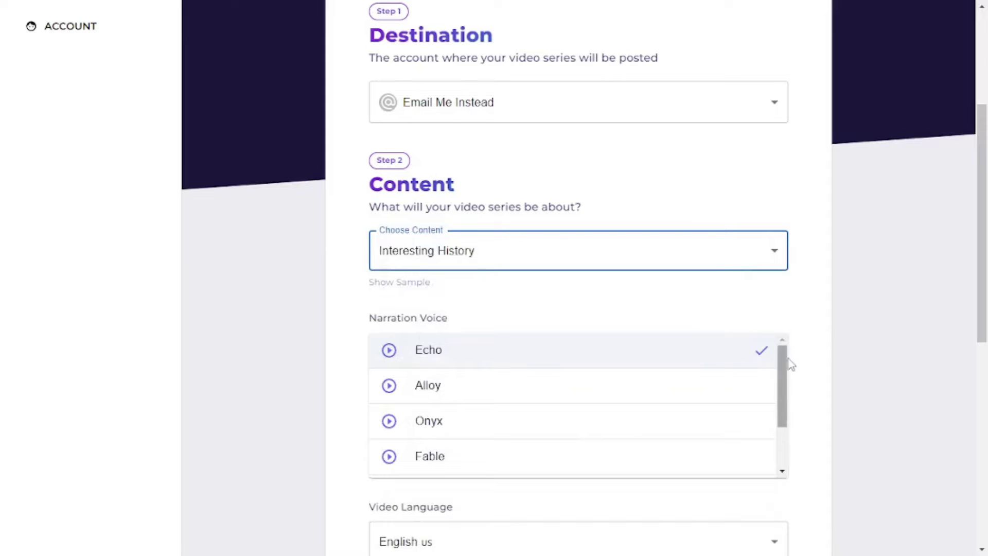
# - Preview the Onyx voice sample and switch the narration voice from Echo to Onyx
pyautogui.moveTo(789, 367); pyautogui.dragTo(787, 379)
pyautogui.scroll(1, 499, 415)
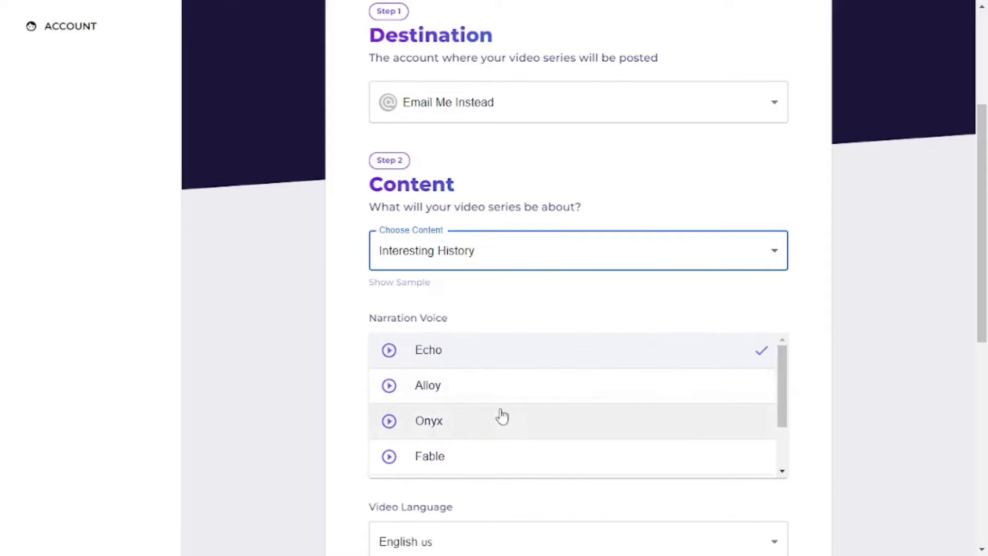
pyautogui.click(389, 421)
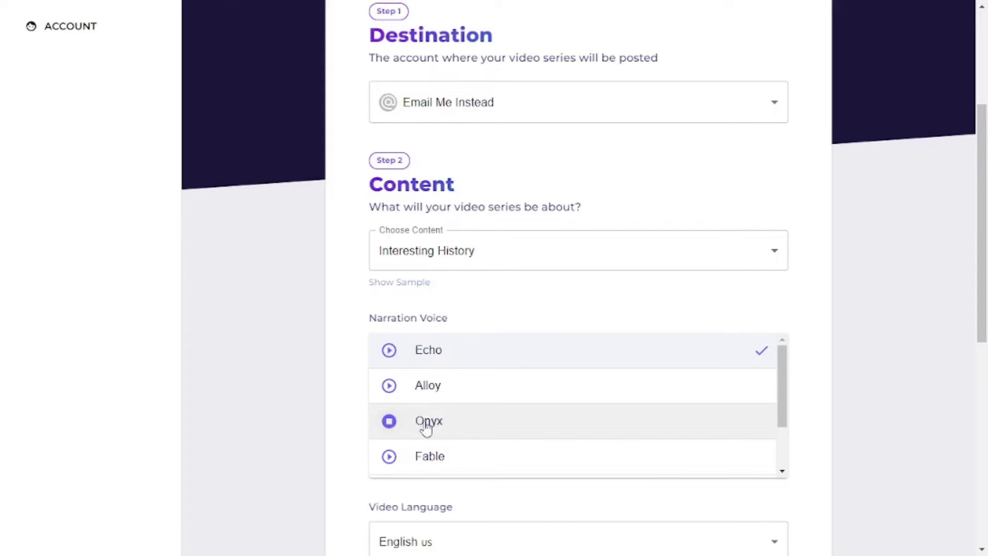
pyautogui.click(615, 432)
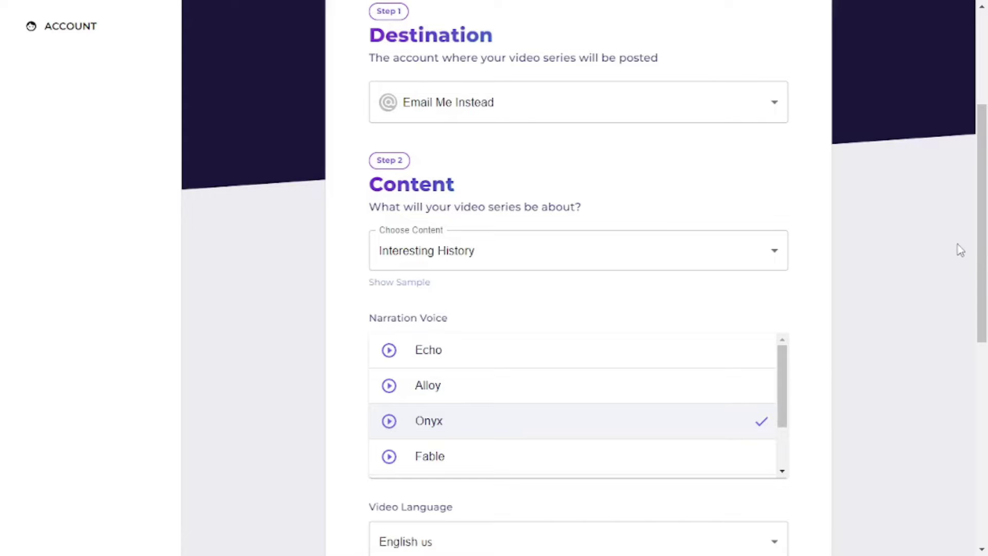
# - Pick English US as the video language and create the series, starting 'The Great Molasses Flood of 1919'
pyautogui.scroll(-5, 971, 339)
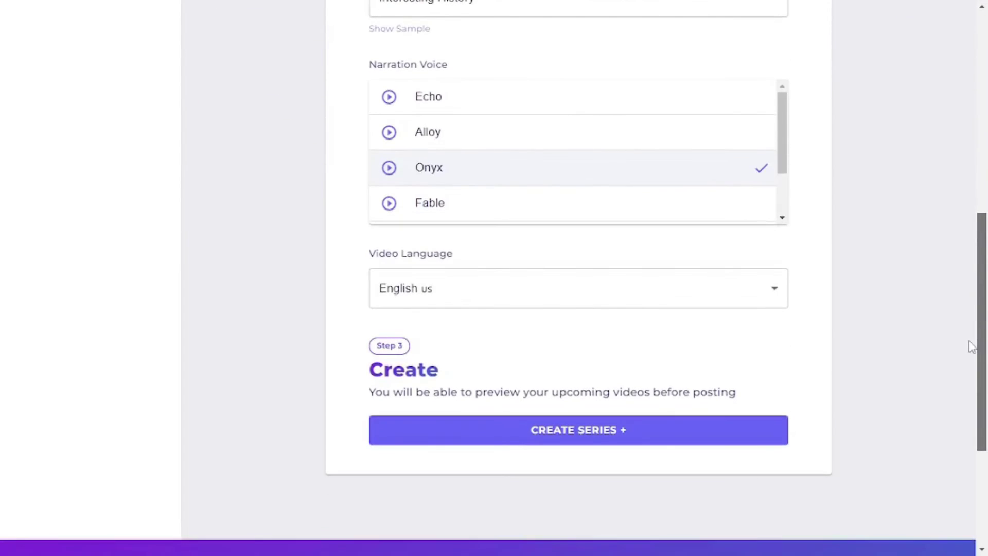
pyautogui.click(587, 301)
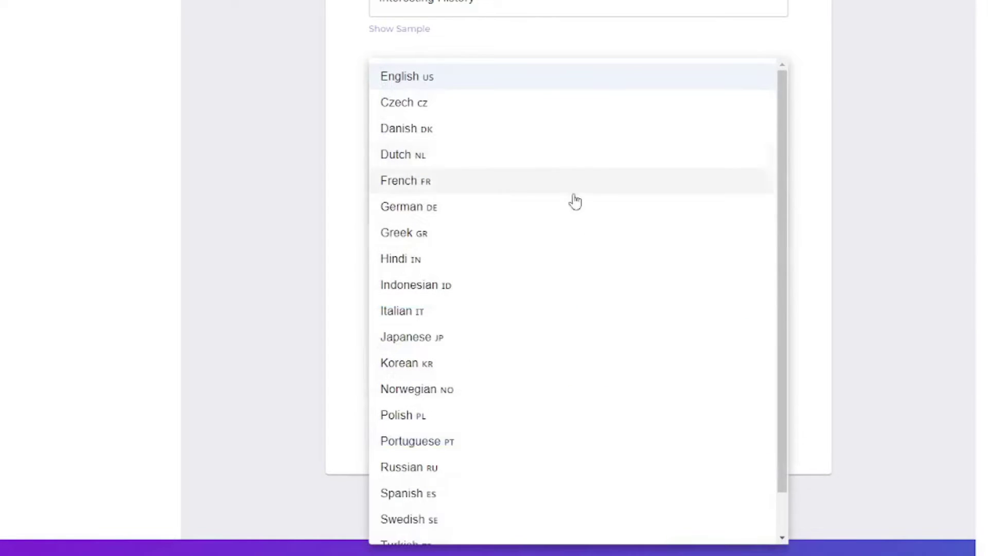
pyautogui.click(422, 83)
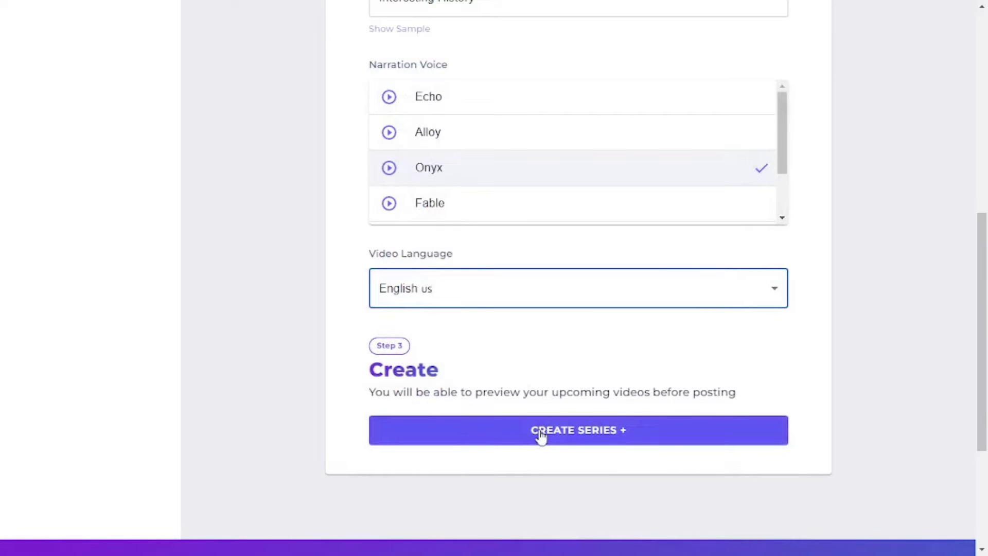
pyautogui.click(566, 434)
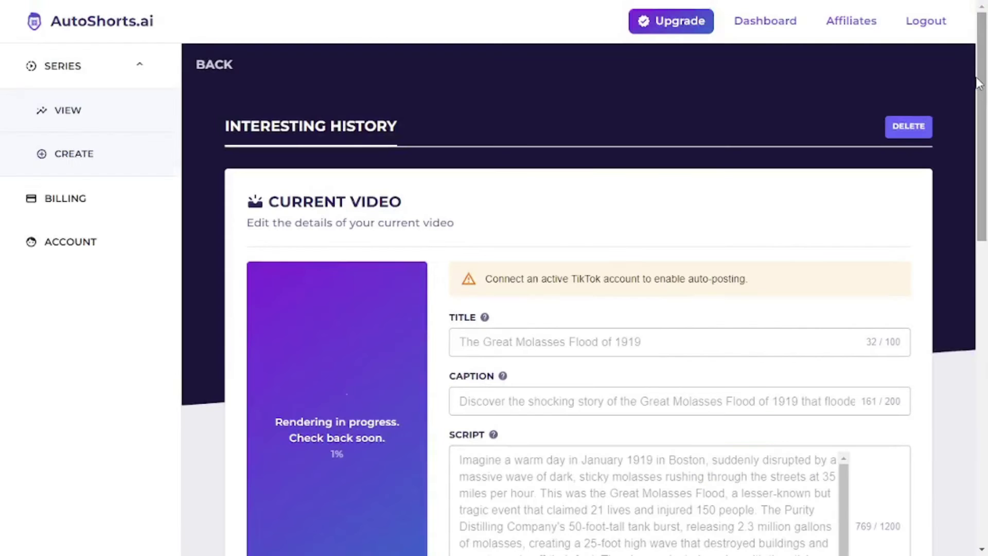
pyautogui.moveTo(978, 83); pyautogui.dragTo(985, 157)
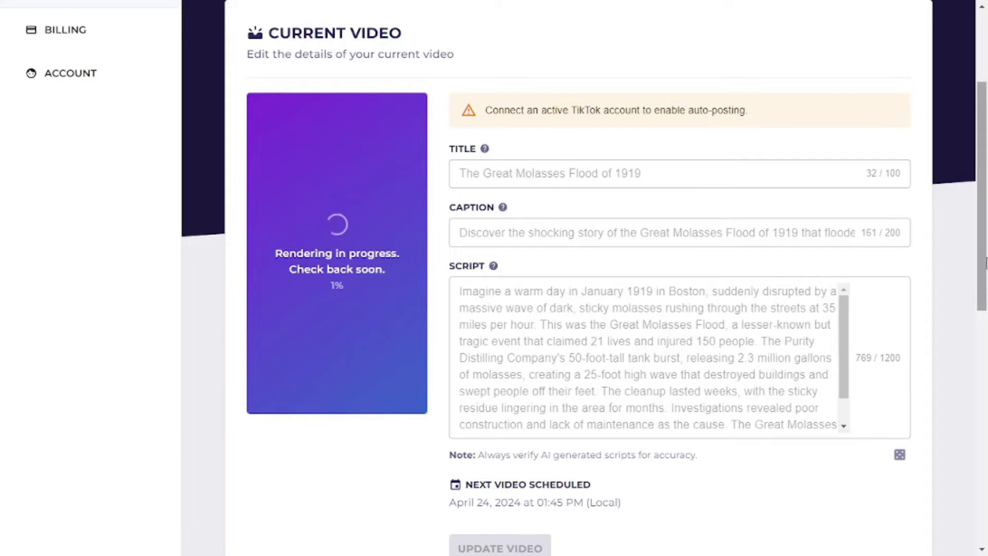
pyautogui.moveTo(986, 263); pyautogui.dragTo(985, 265)
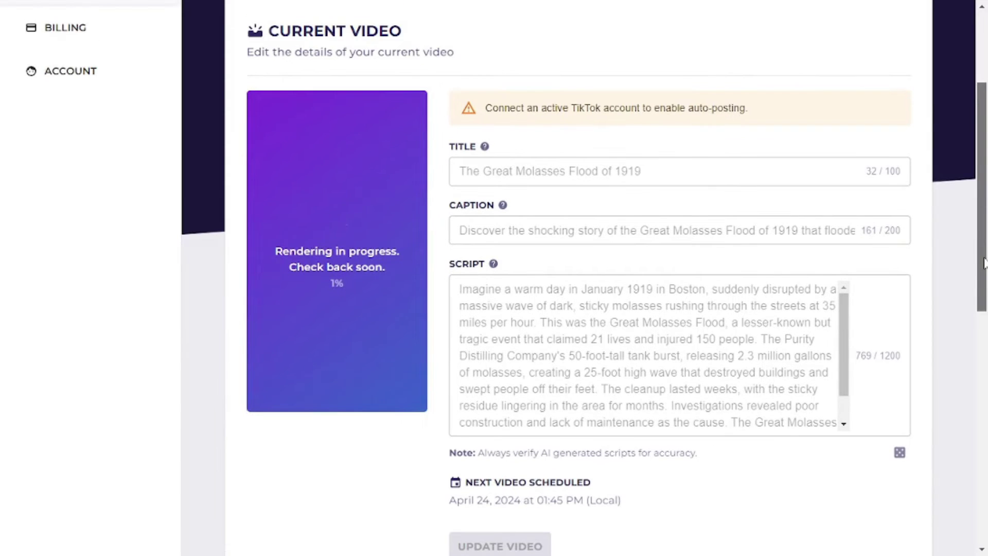
pyautogui.scroll(-6, 985, 265)
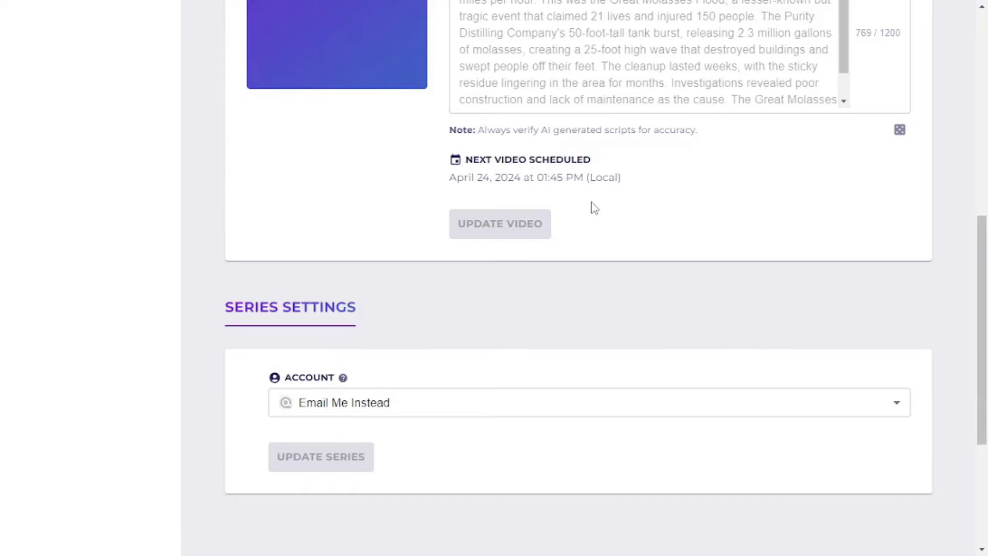
pyautogui.click(600, 403)
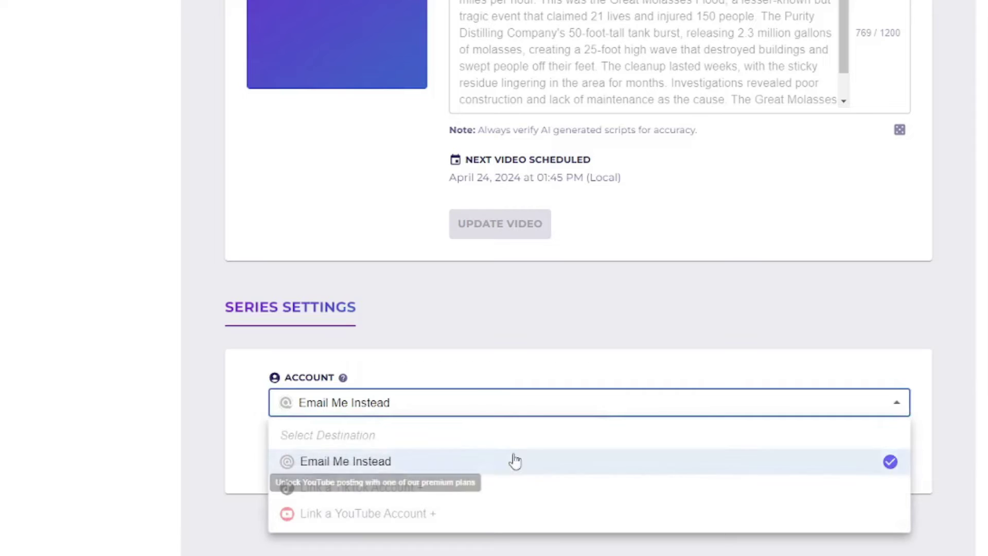
pyautogui.click(520, 406)
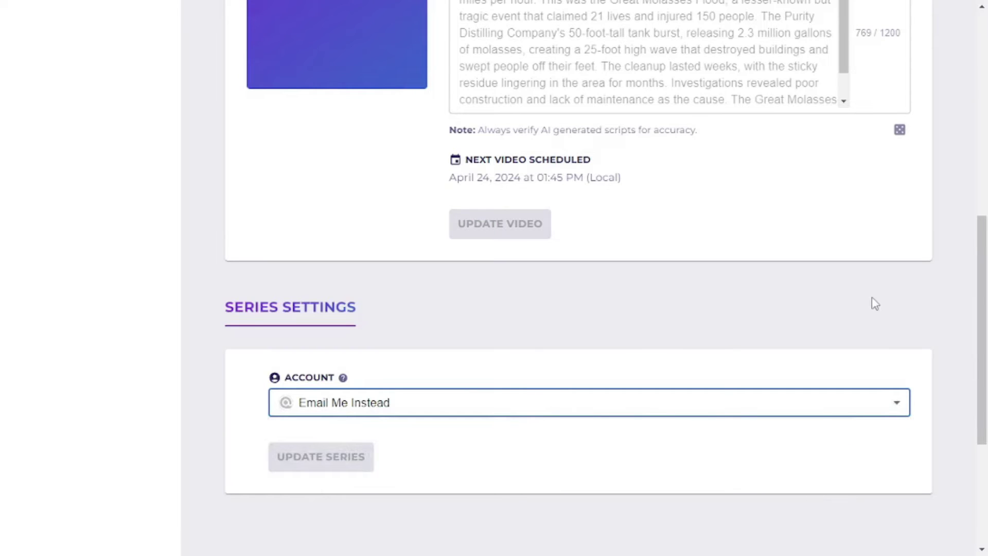
pyautogui.scroll(-1, 984, 296)
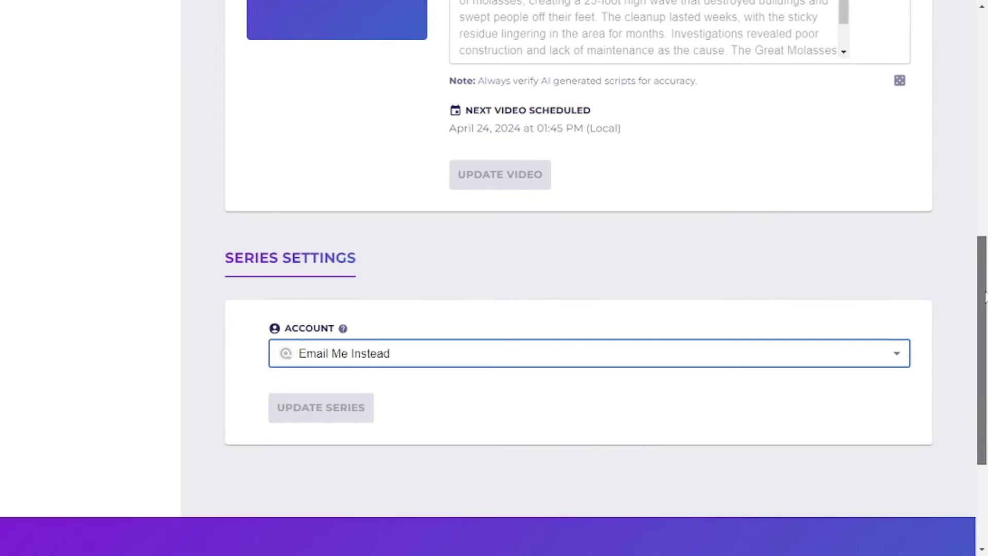
pyautogui.moveTo(984, 295); pyautogui.dragTo(982, 145)
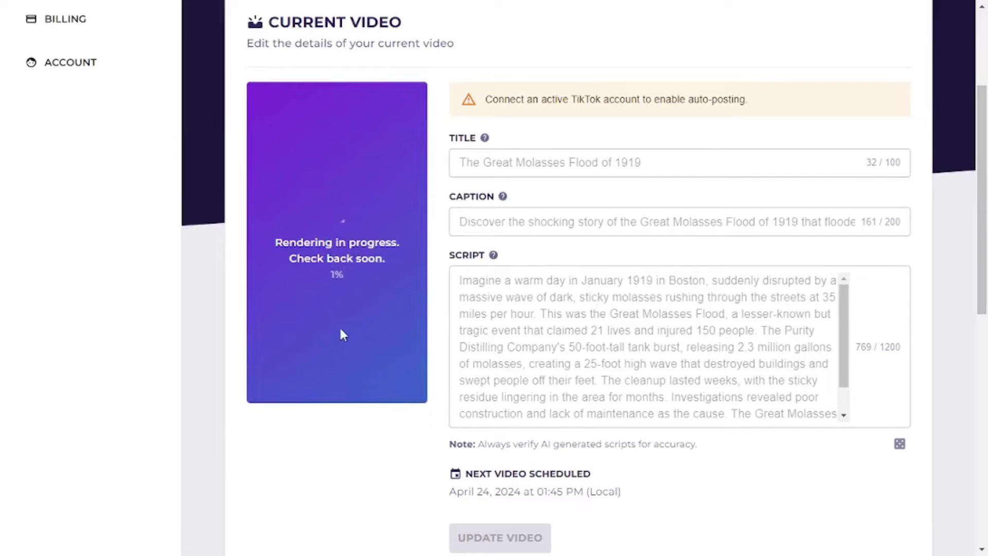